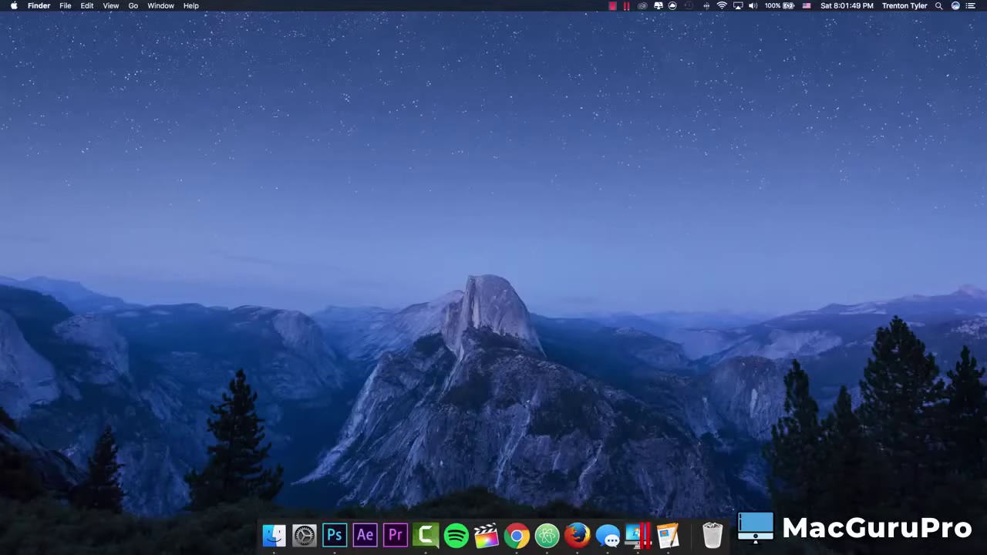
Open the ~/Library folder with Go to Folder, view it and close its window.
{"action": "key", "text": "super+shift+g"}
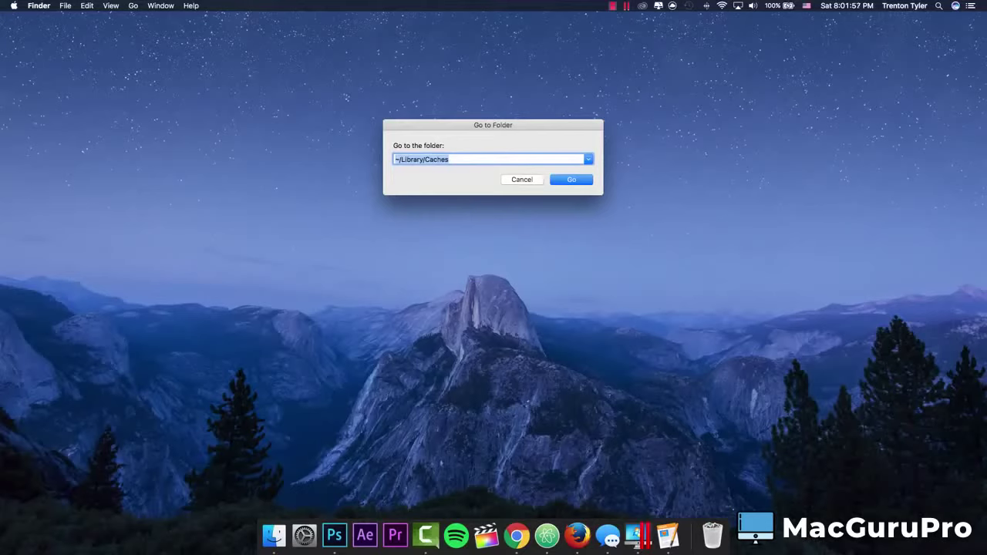
{"action": "key", "text": "Escape"}
{"action": "left_click", "coordinate": [133, 5]}
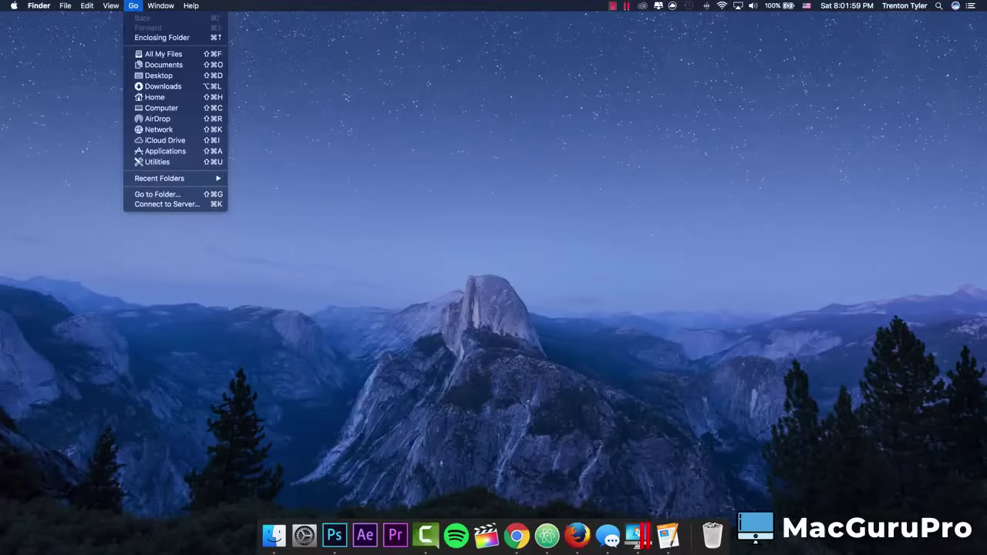
{"action": "left_click", "coordinate": [154, 194]}
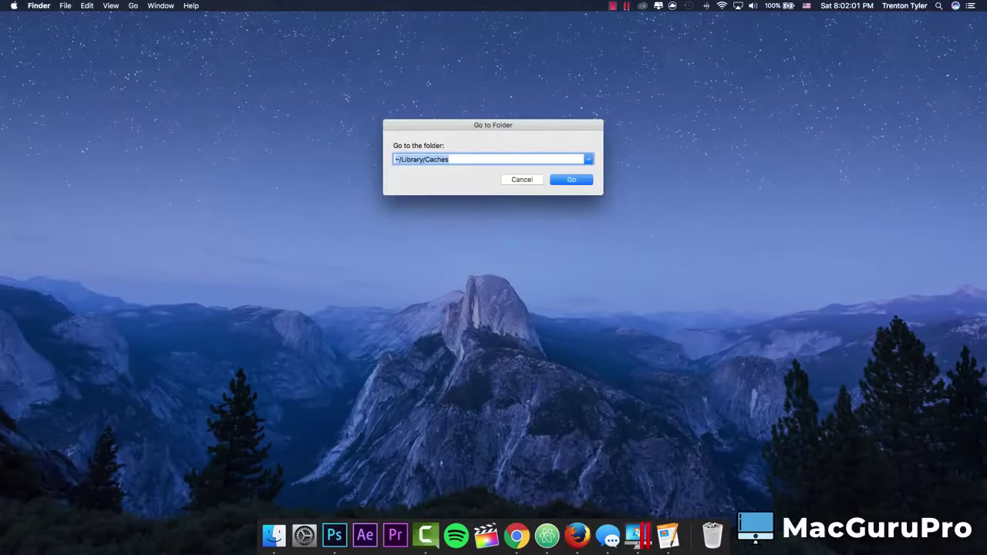
{"action": "key", "text": "BackSpace"}
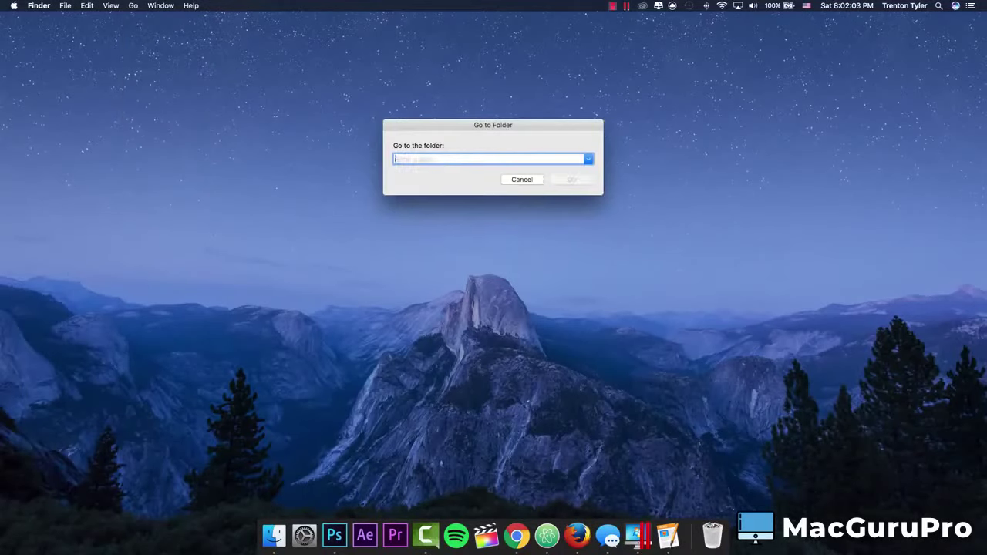
{"action": "type", "text": "~"}
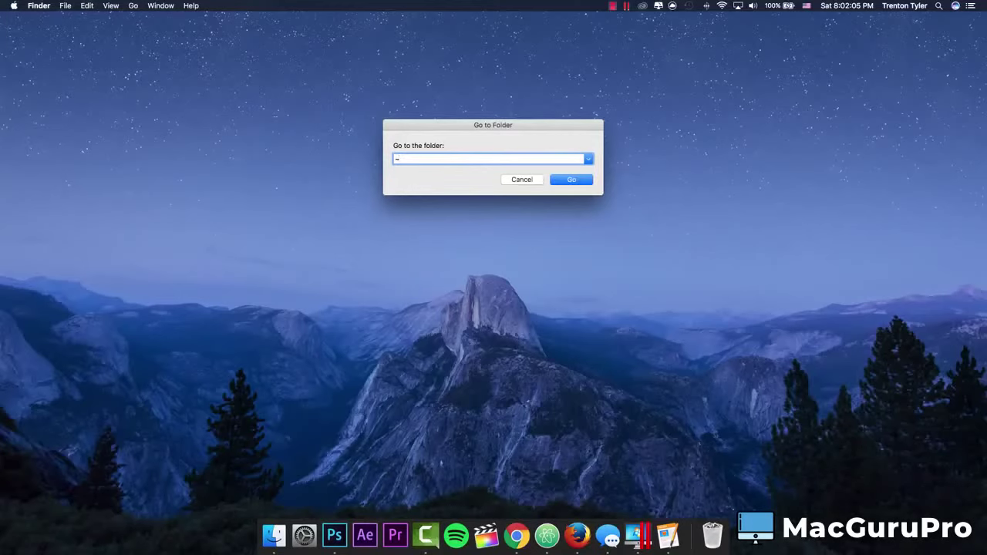
{"action": "type", "text": "/Library"}
{"action": "key", "text": "Return"}
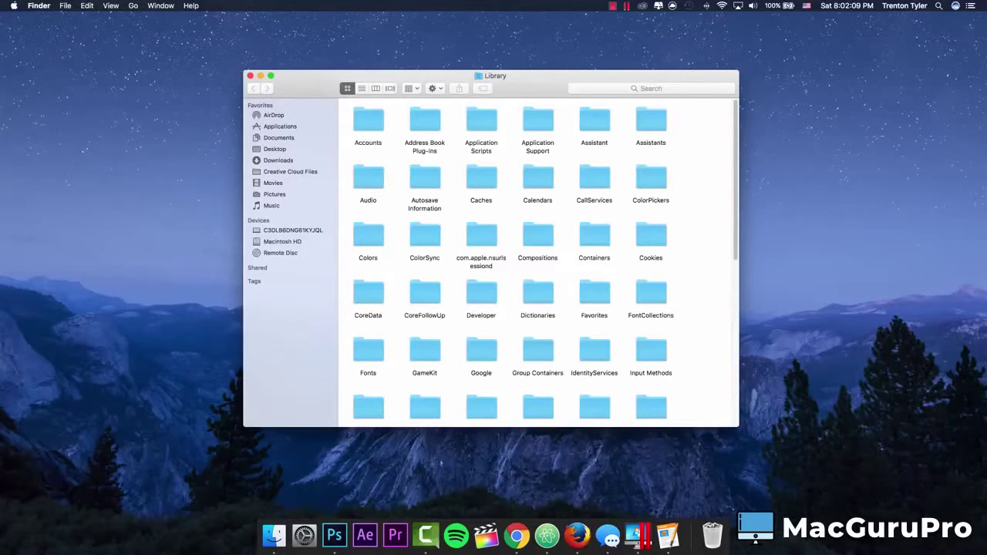
{"action": "left_click_drag", "start_coordinate": [491, 75], "coordinate": [469, 75]}
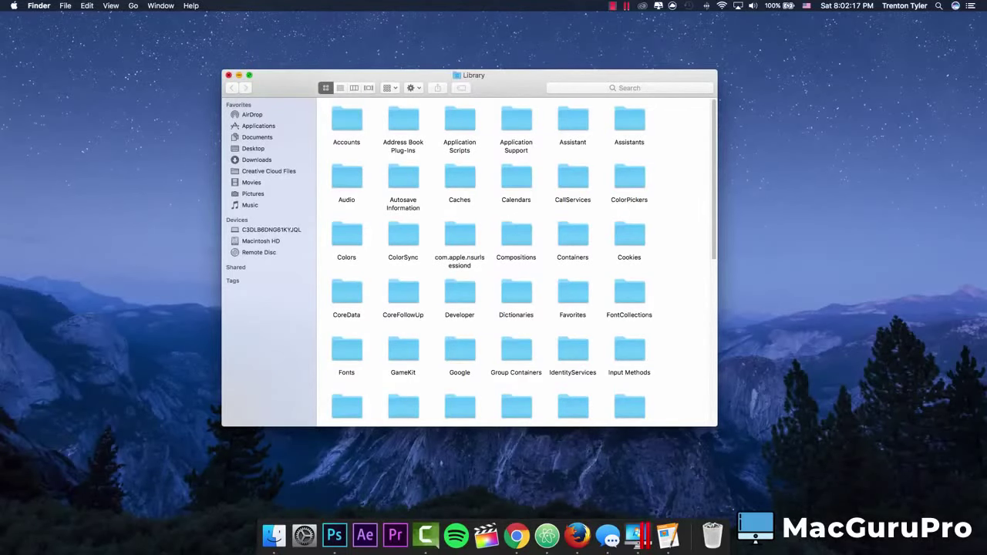
{"action": "left_click", "coordinate": [228, 75]}
Open the user cache folder with Go to Folder, using the path ~/Library/Caches.
{"action": "left_click", "coordinate": [132, 6]}
{"action": "key", "text": "super+shift+g"}
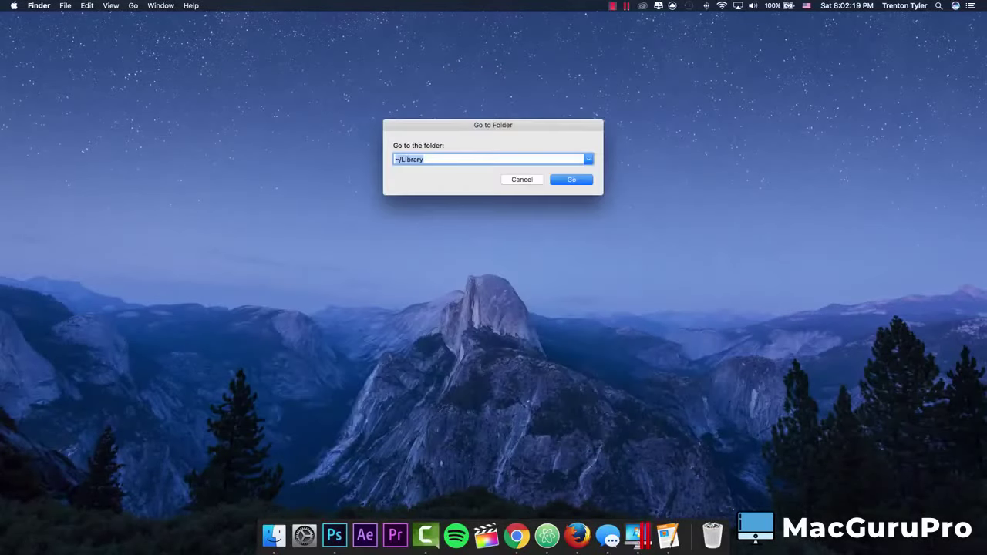
{"action": "key", "text": "Right"}
{"action": "type", "text": "/B"}
{"action": "key", "text": "BackSpace"}
{"action": "type", "text": "Caches"}
{"action": "key", "text": "Return"}
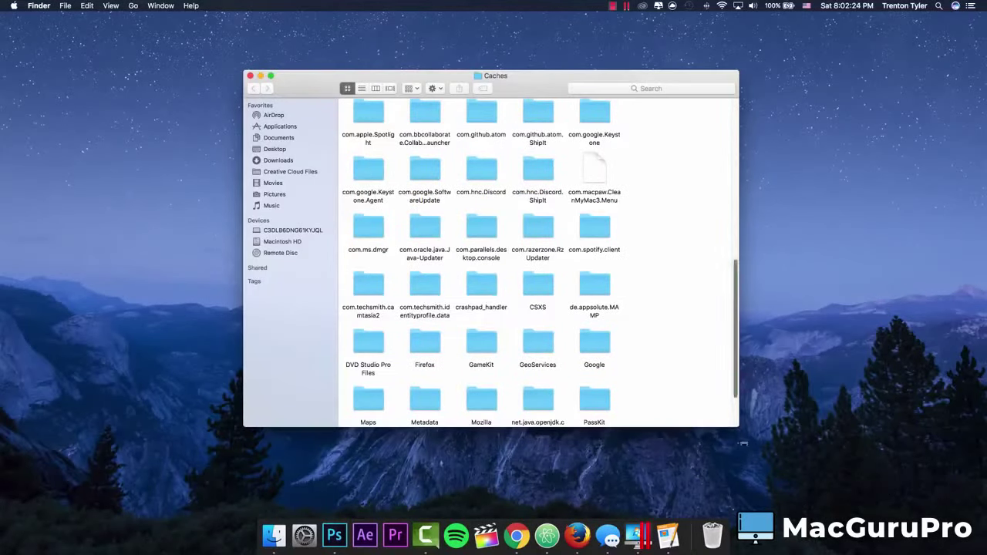
Enlarge the Caches window, select every item in the user cache folder and move them all to the Trash.
{"action": "left_click_drag", "start_coordinate": [738, 426], "coordinate": [761, 471]}
{"action": "scroll", "coordinate": [549, 286], "scroll_direction": "up", "scroll_amount": 10}
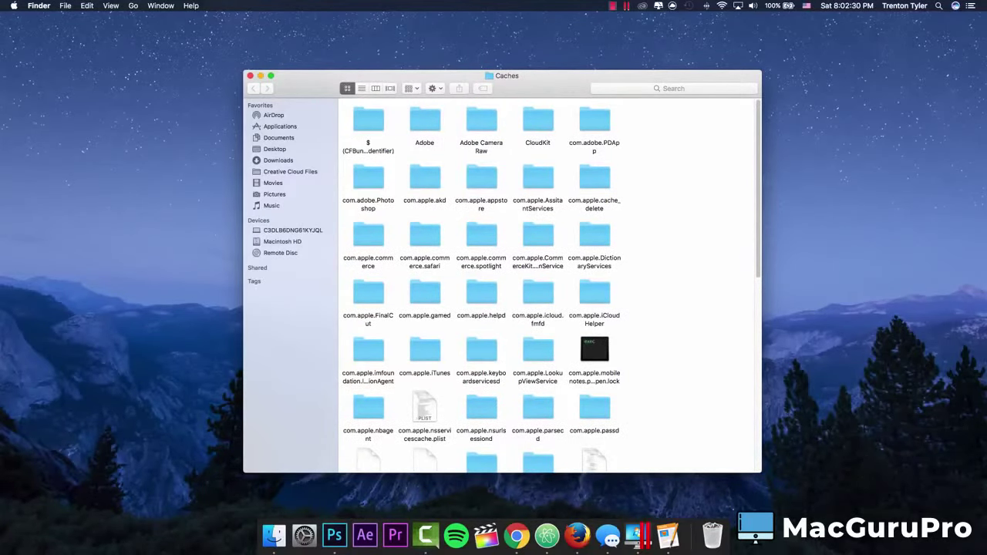
{"action": "scroll", "coordinate": [549, 285], "scroll_direction": "down", "scroll_amount": 10}
{"action": "scroll", "coordinate": [550, 285], "scroll_direction": "down", "scroll_amount": 1}
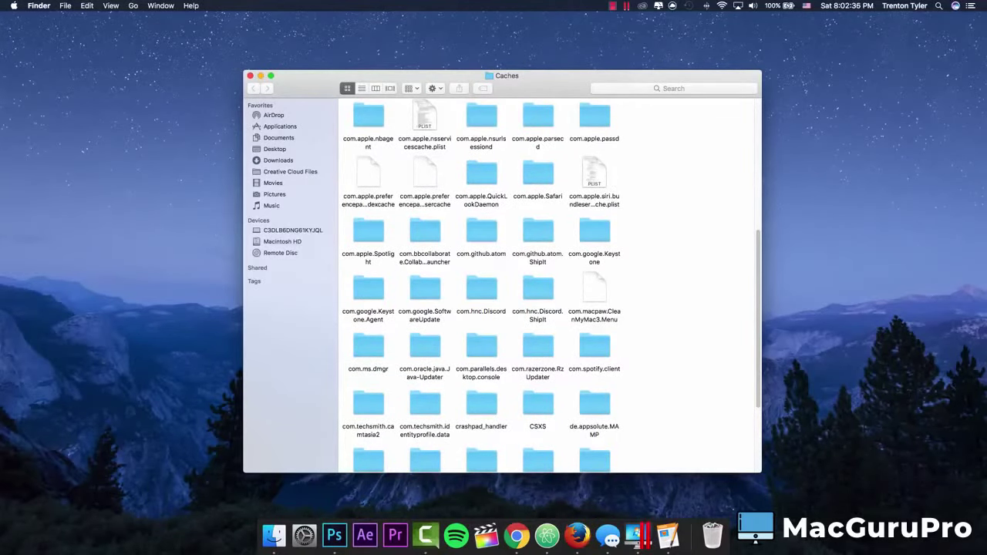
{"action": "scroll", "coordinate": [549, 285], "scroll_direction": "up", "scroll_amount": 10}
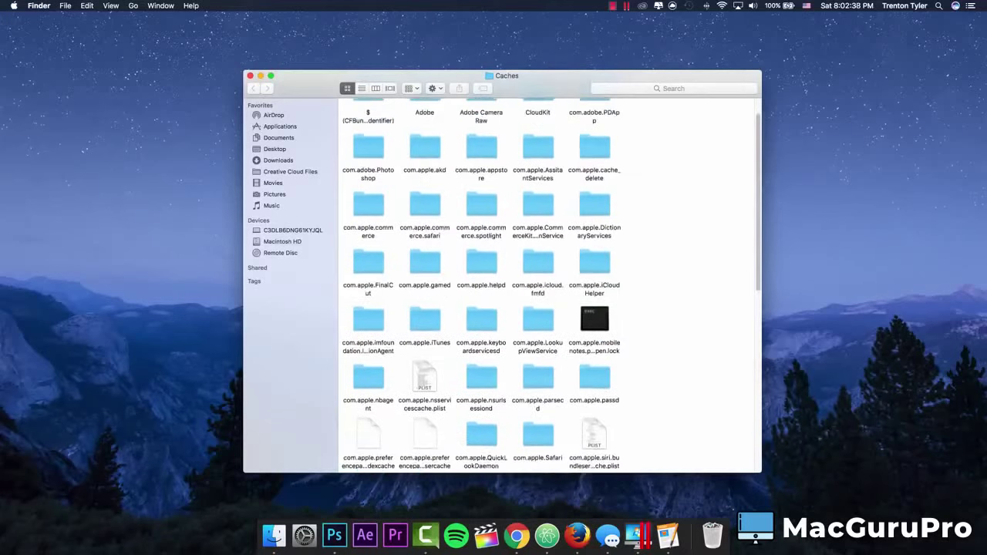
{"action": "key", "text": "super+a"}
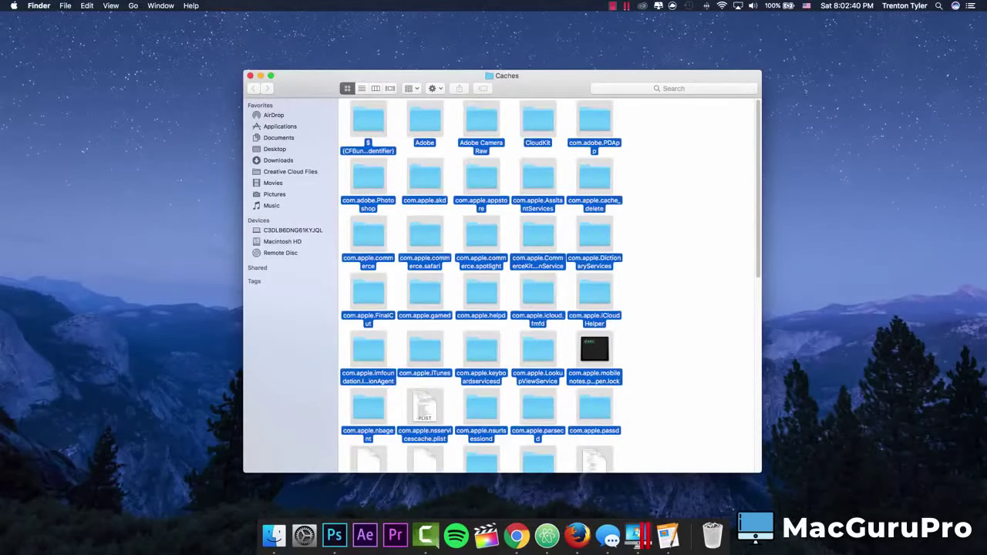
{"action": "key", "text": "super+alt+a"}
{"action": "key", "text": "super+a"}
{"action": "key", "text": "super+BackSpace"}
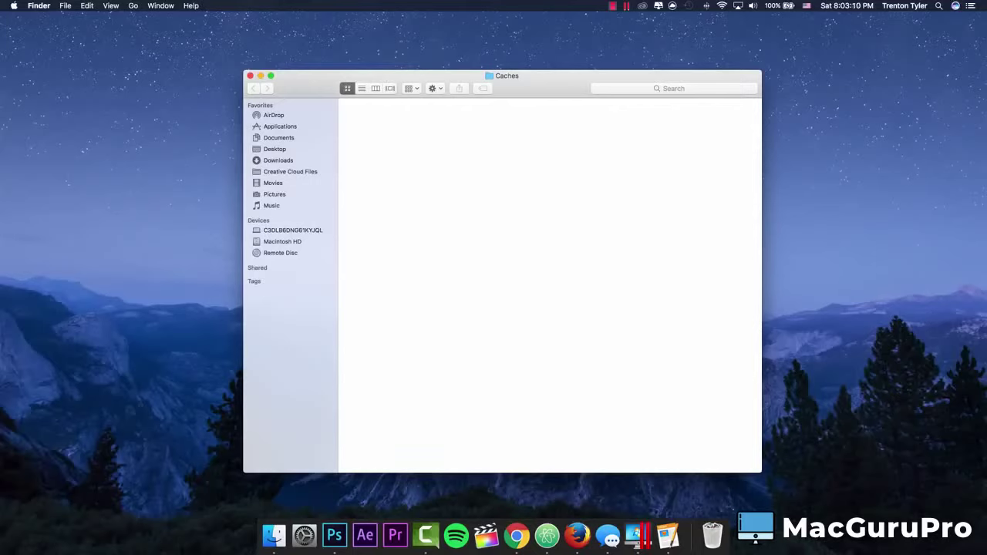
Open Macintosh HD and set the Finder sidebar preferences to show only hard disks under Devices.
{"action": "left_click", "coordinate": [282, 241]}
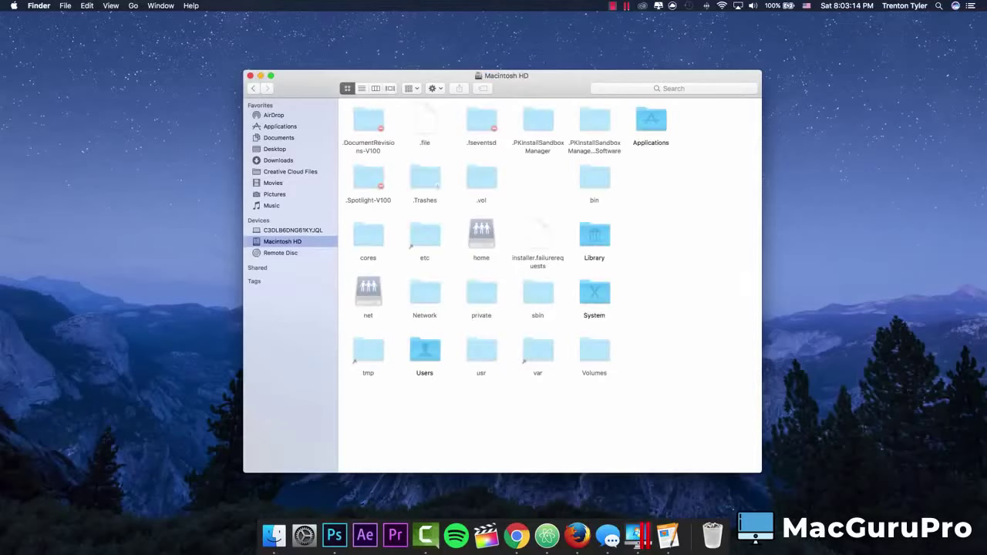
{"action": "left_click", "coordinate": [38, 6]}
{"action": "left_click", "coordinate": [56, 34]}
{"action": "left_click_drag", "start_coordinate": [139, 135], "coordinate": [140, 76]}
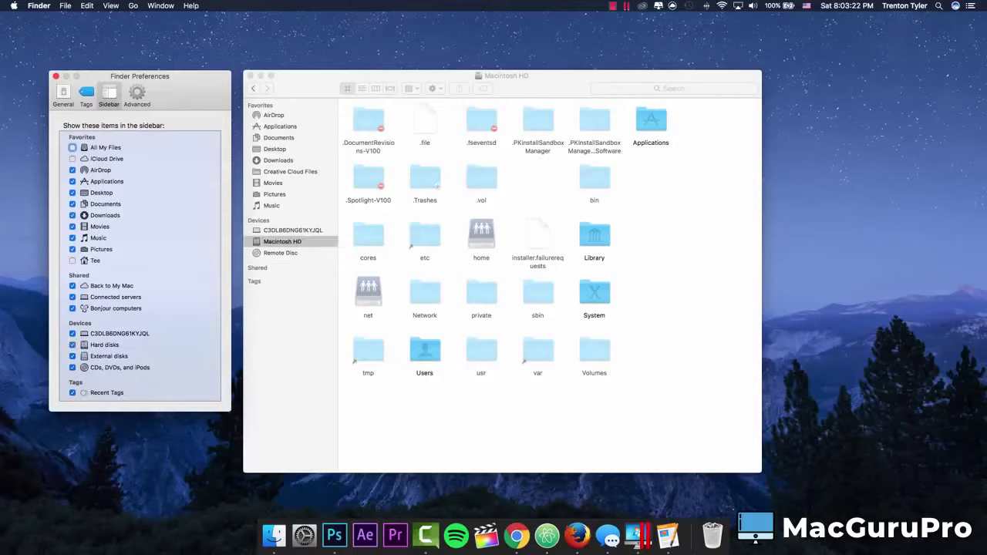
{"action": "left_click", "coordinate": [73, 345]}
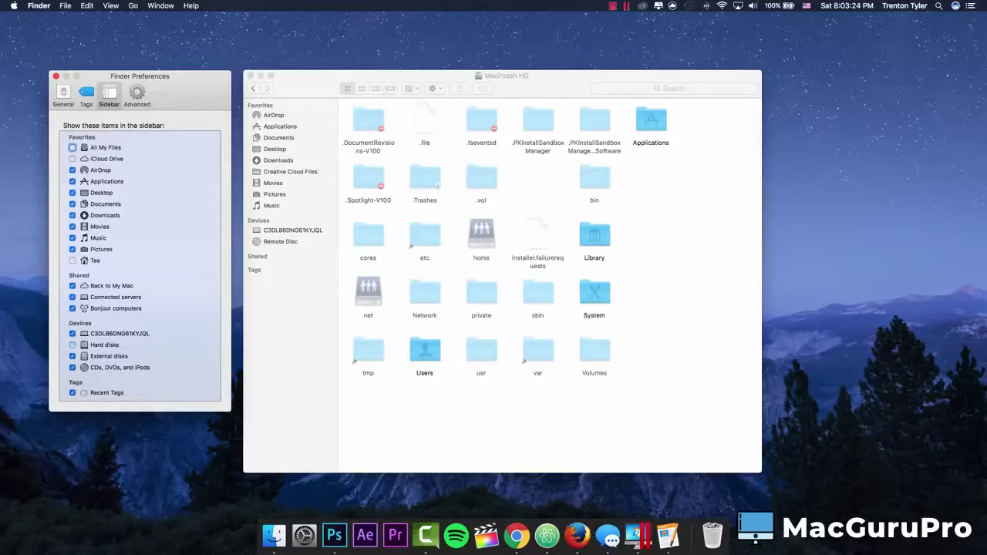
{"action": "left_click", "coordinate": [73, 344]}
{"action": "left_click", "coordinate": [72, 333]}
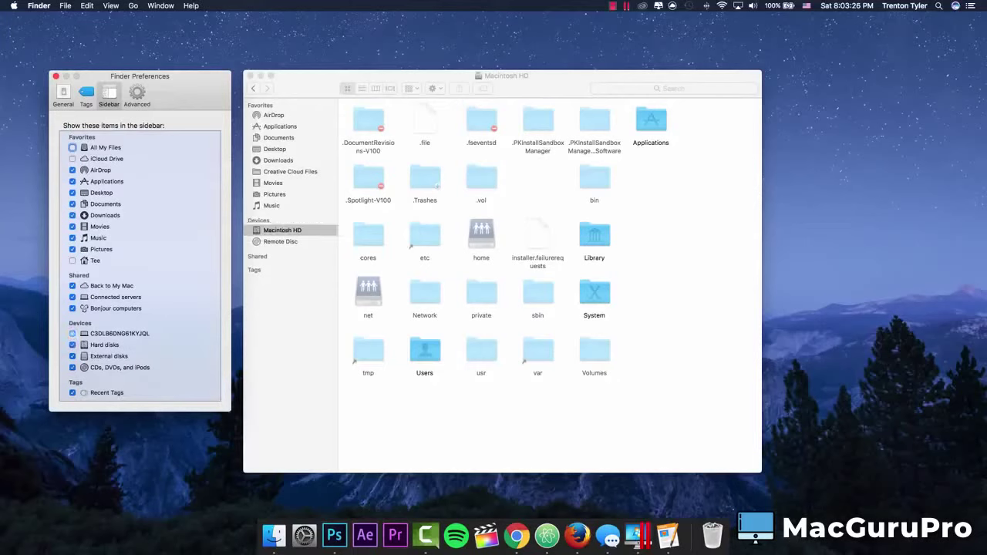
{"action": "left_click", "coordinate": [73, 356]}
{"action": "left_click", "coordinate": [72, 367]}
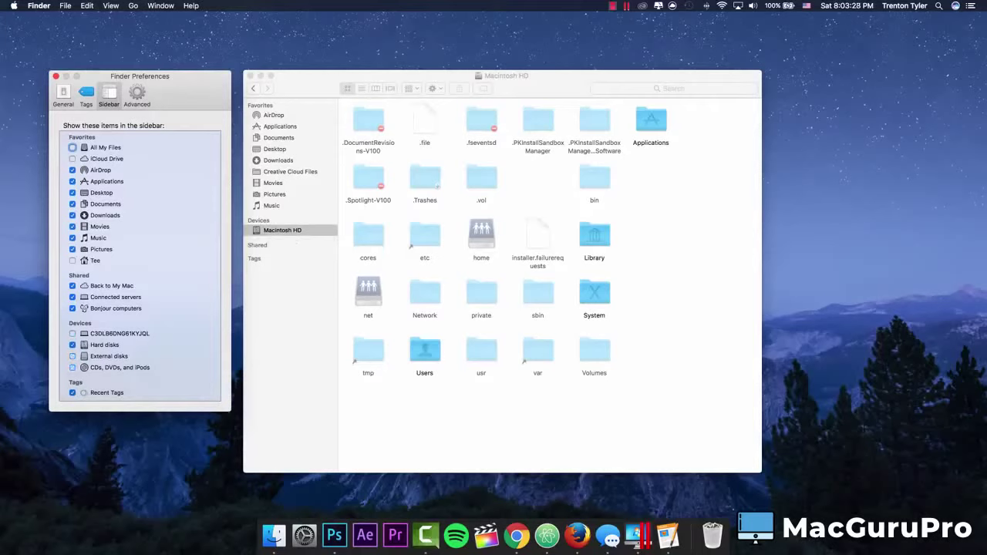
{"action": "left_click", "coordinate": [55, 75]}
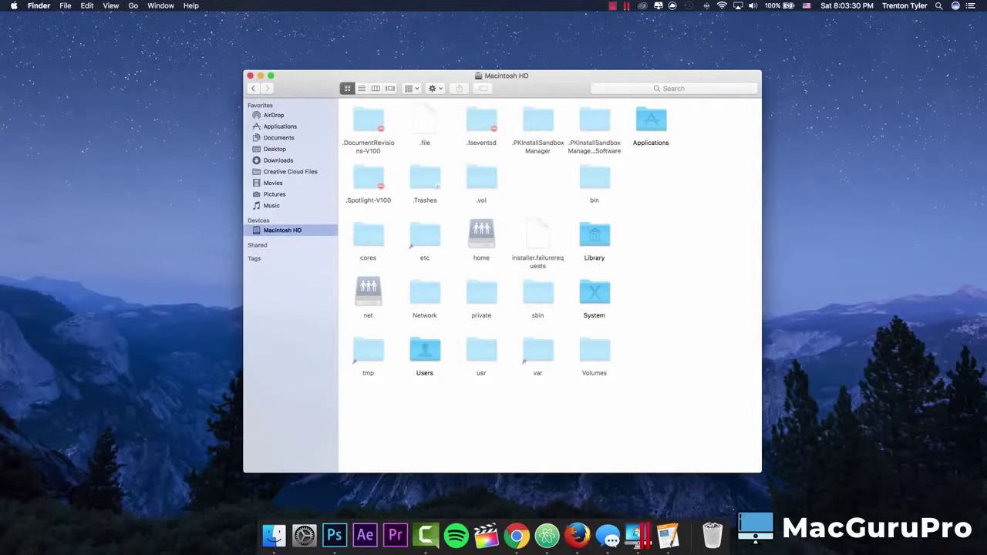
Open the Caches folder inside the Library folder on Macintosh HD and move its window aside.
{"action": "double_click", "coordinate": [594, 239]}
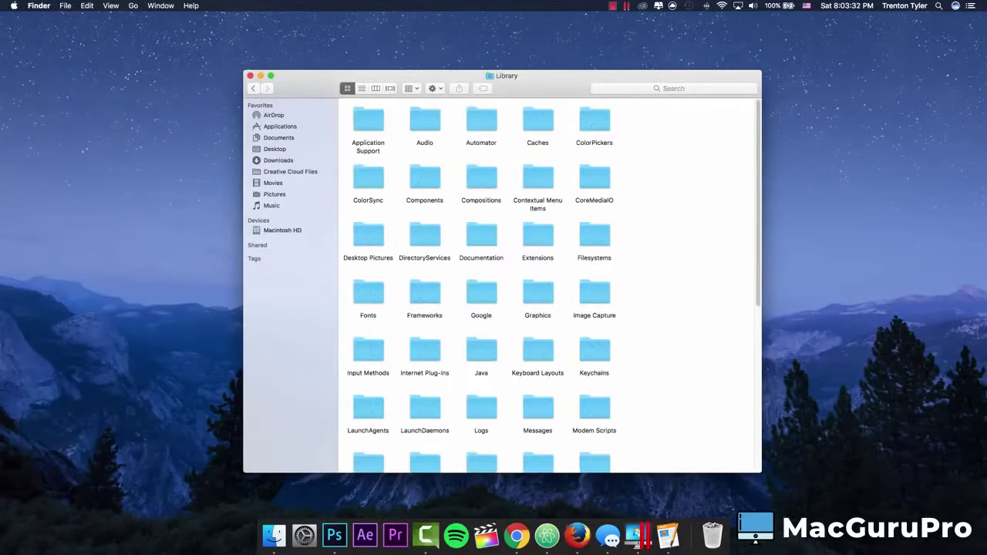
{"action": "double_click", "coordinate": [538, 123]}
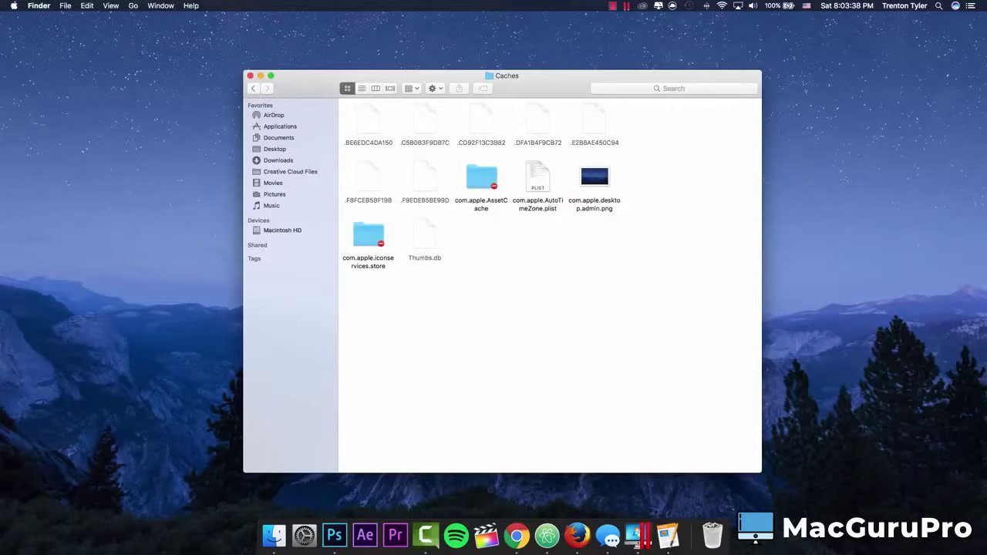
{"action": "left_click_drag", "start_coordinate": [347, 75], "coordinate": [530, 62]}
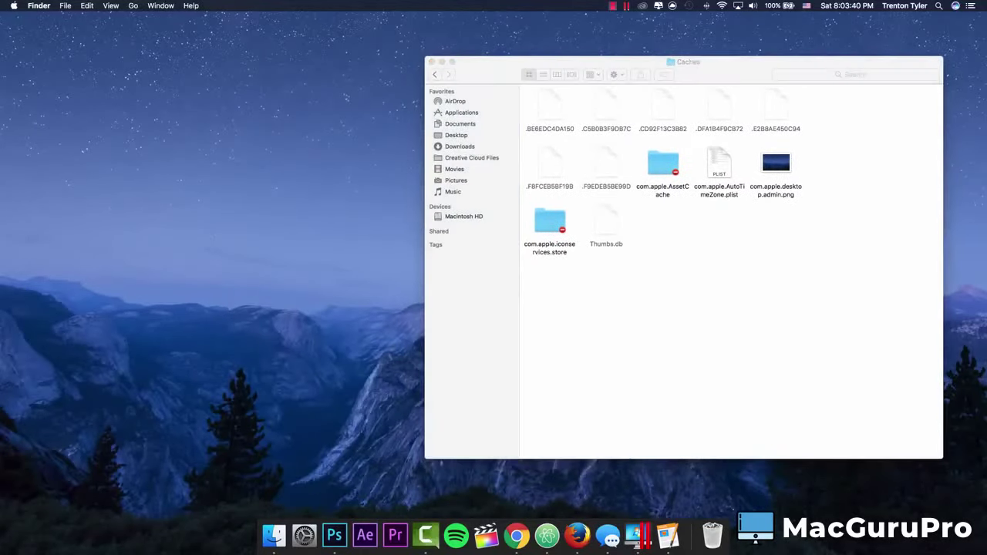
View the user cache folder at ~/Library/Caches and return to the Macintosh HD Caches folder.
{"action": "left_click", "coordinate": [133, 5]}
{"action": "left_click", "coordinate": [162, 194]}
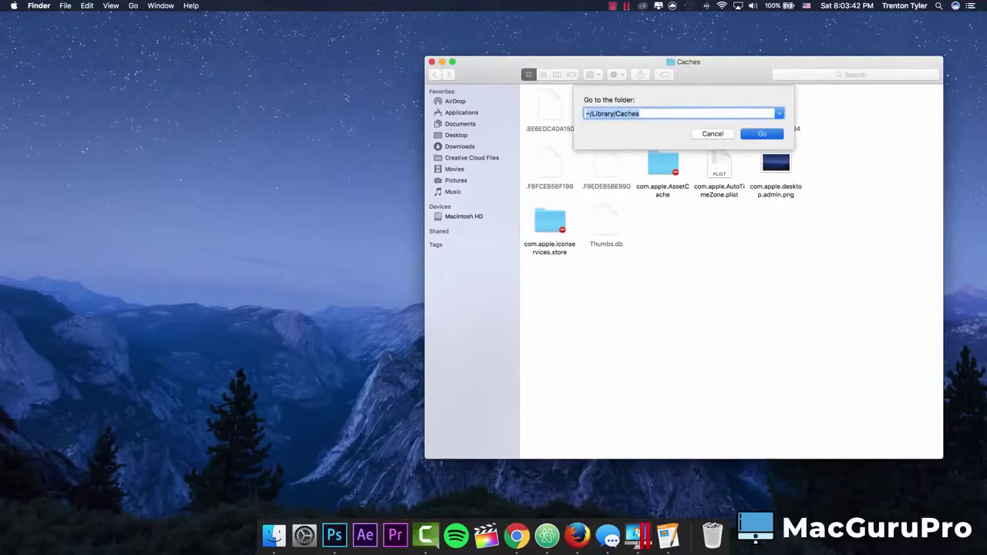
{"action": "key", "text": "Return"}
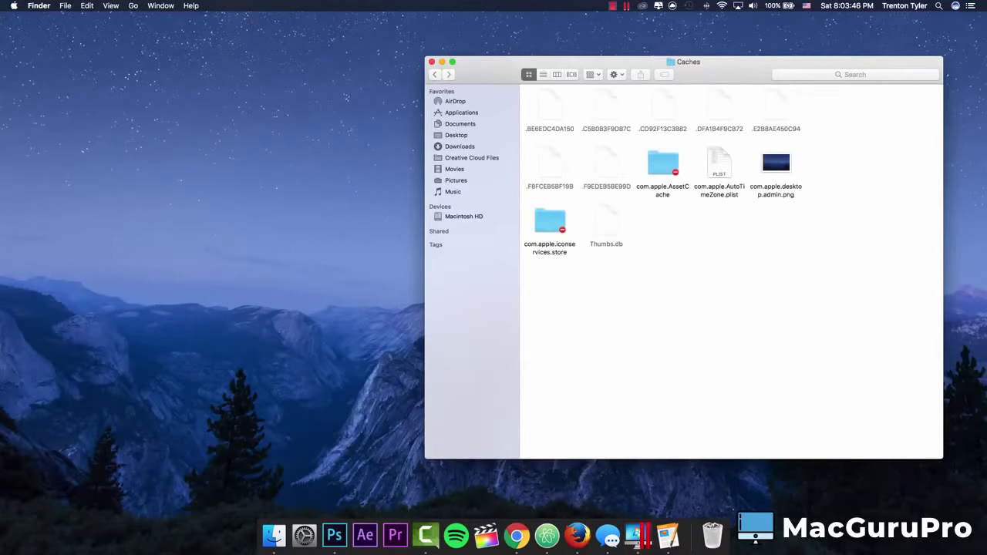
{"action": "right_click", "coordinate": [755, 264]}
{"action": "key", "text": "Escape"}
{"action": "left_click_drag", "start_coordinate": [684, 62], "coordinate": [492, 65]}
{"action": "mouse_move", "coordinate": [600, 332]}
{"action": "left_mouse_down"}
{"action": "mouse_move", "coordinate": [357, 90]}
{"action": "mouse_move", "coordinate": [600, 332]}
{"action": "left_mouse_up"}
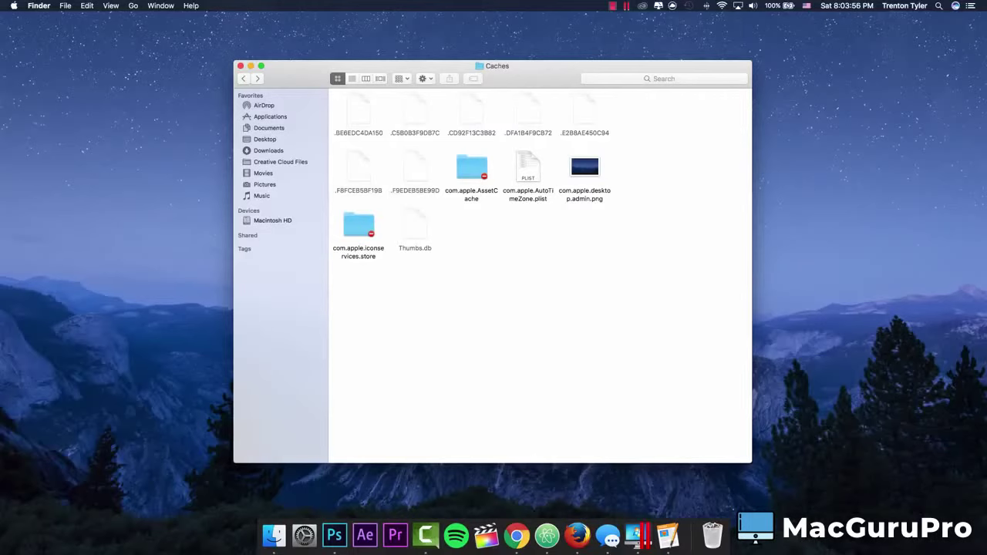
Try to open the com.apple.AssetCache folder inside the Macintosh HD Caches folder.
{"action": "double_click", "coordinate": [471, 174]}
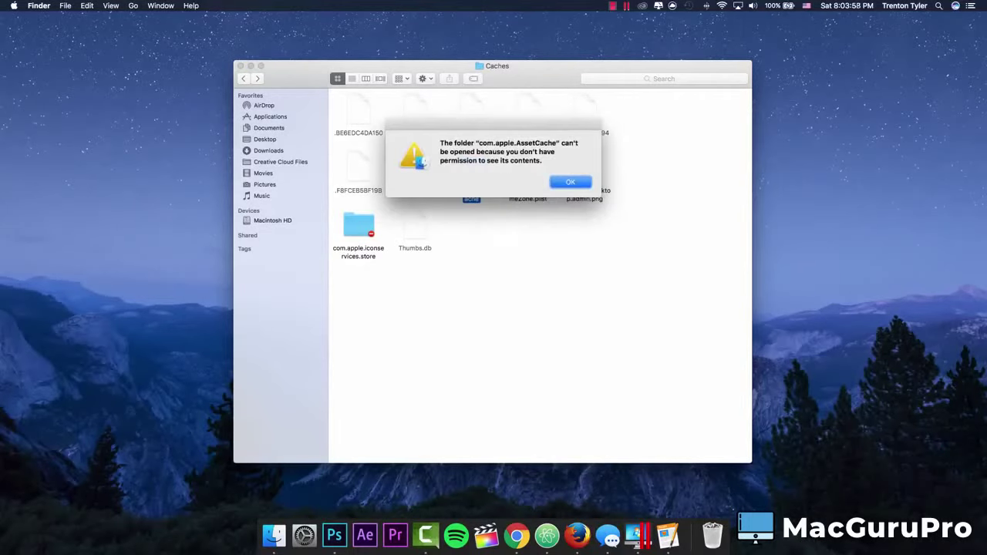
{"action": "key", "text": "Return"}
Move all items in the Macintosh HD Caches folder to the Trash, authorizing the change with the account password.
{"action": "left_click_drag", "start_coordinate": [639, 301], "coordinate": [711, 534]}
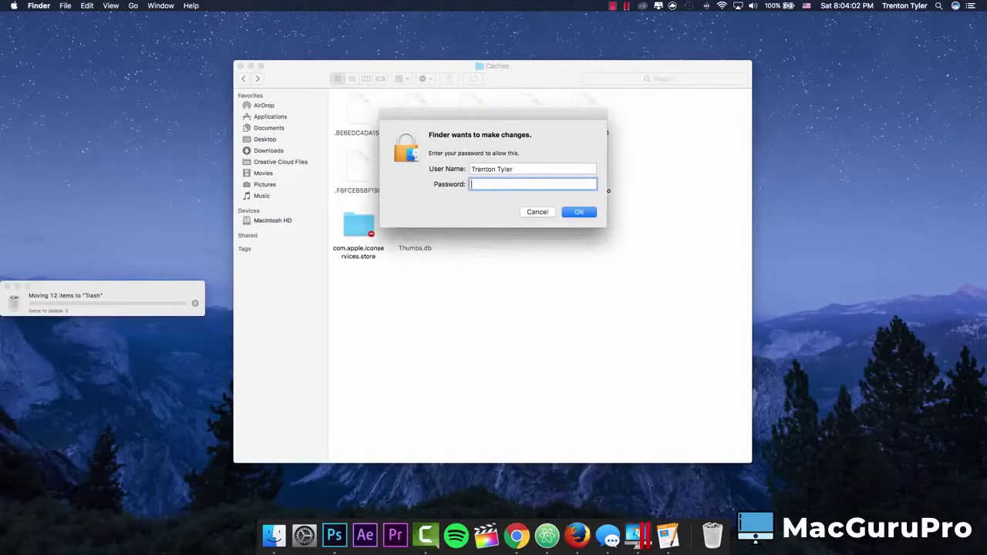
{"action": "type", "text": "•••••"}
{"action": "key", "text": "Return"}
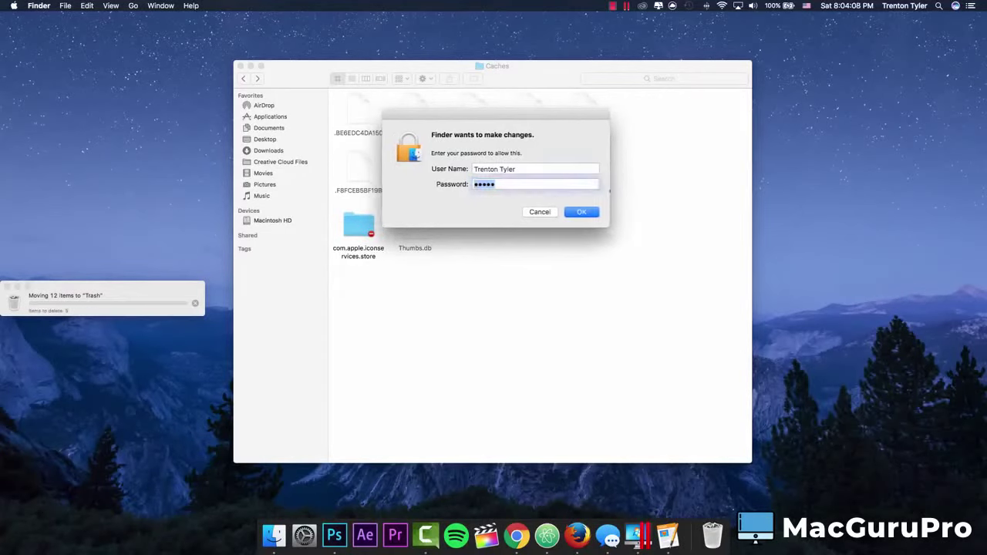
{"action": "type", "text": "•••••"}
{"action": "key", "text": "Return"}
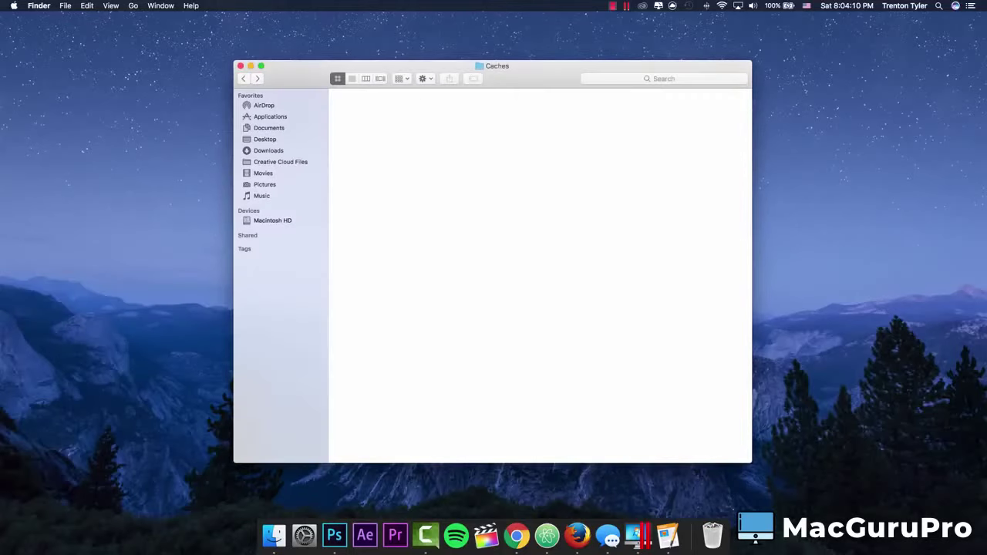